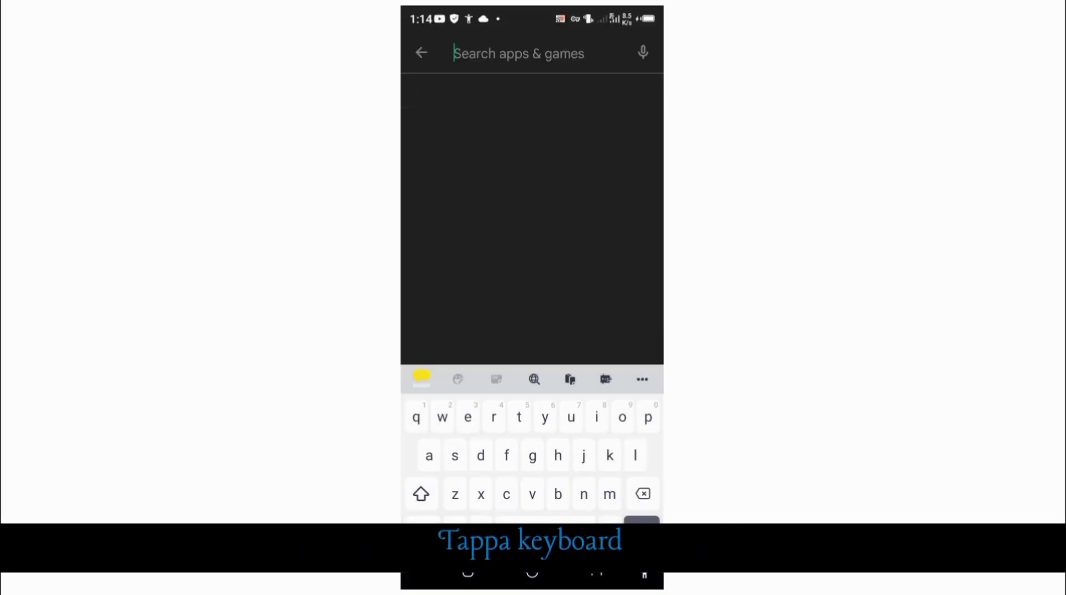
Step: Search the Play Store for 'tappa' to find Tappa Keyboard
{"action": "type", "text": "tappa"}
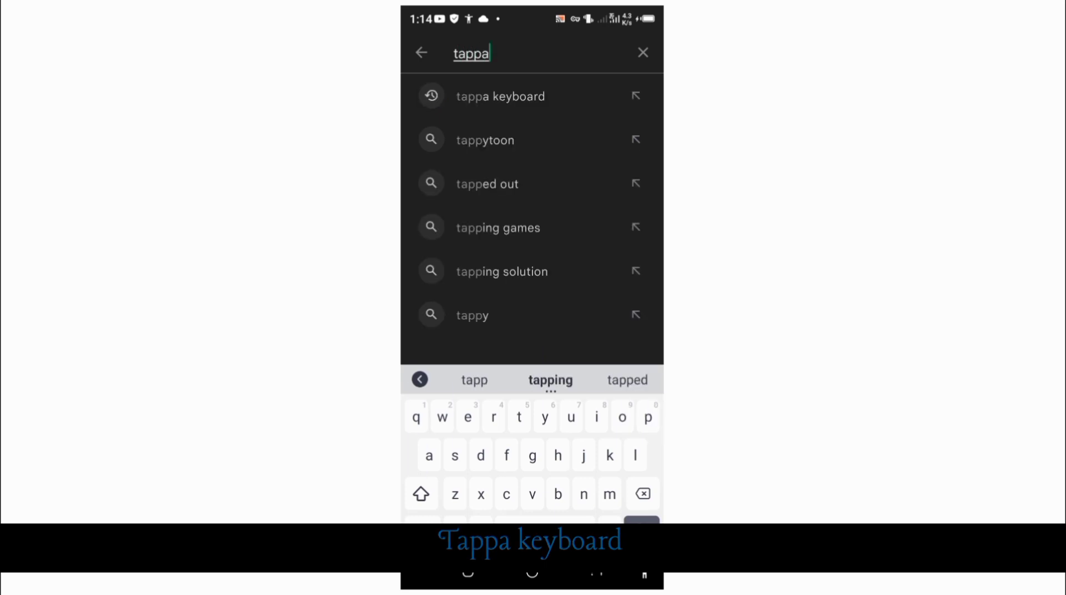
{"action": "left_click", "coordinate": [501, 95]}
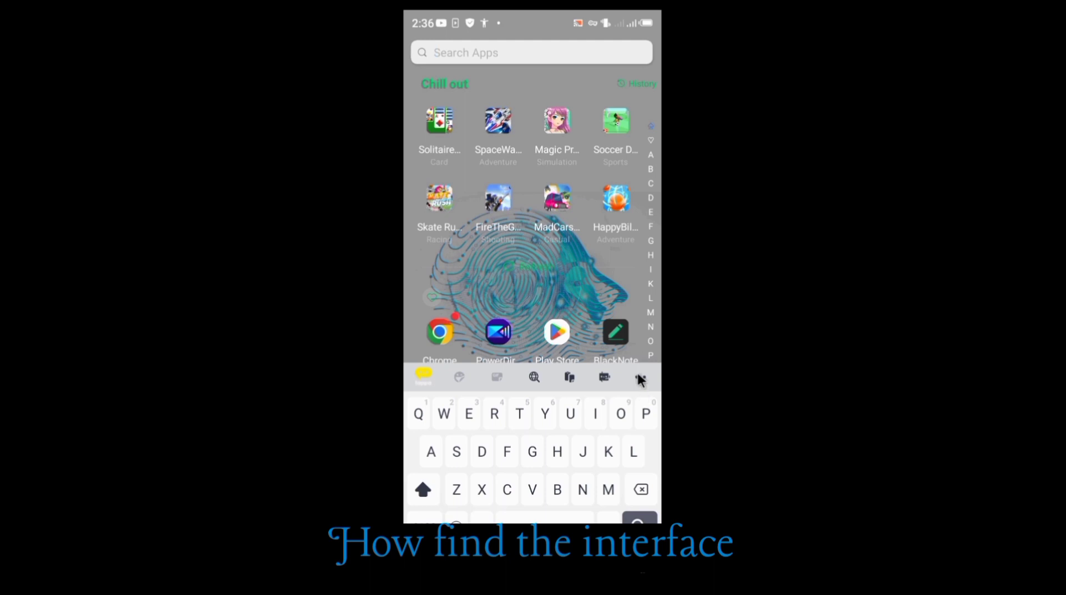
Step: Open Tappa Keyboard's Languages settings from the extra options panel
{"action": "left_click", "coordinate": [639, 374]}
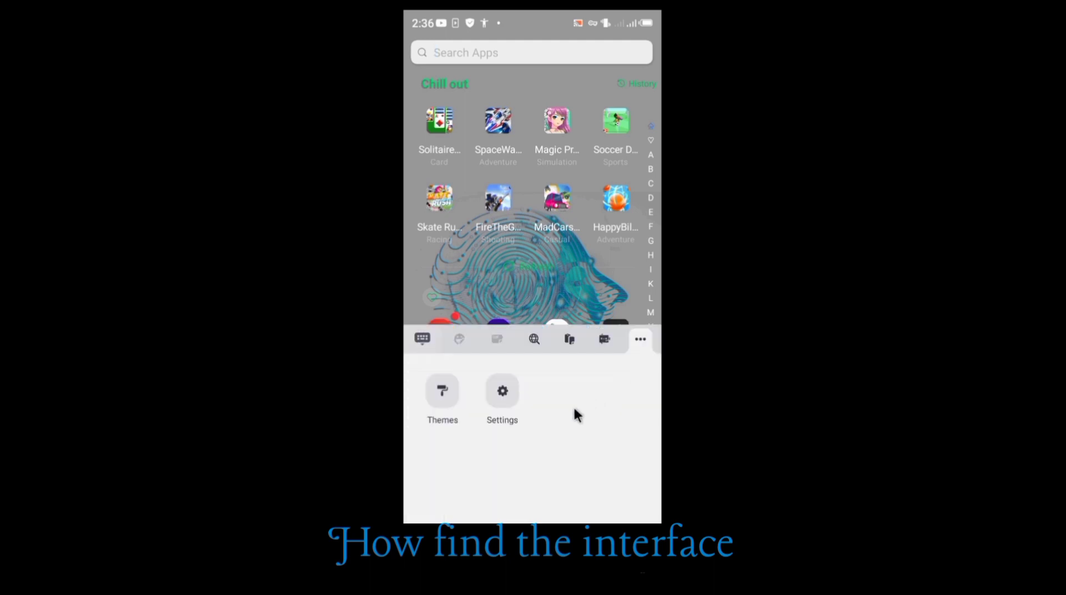
{"action": "left_click", "coordinate": [499, 398]}
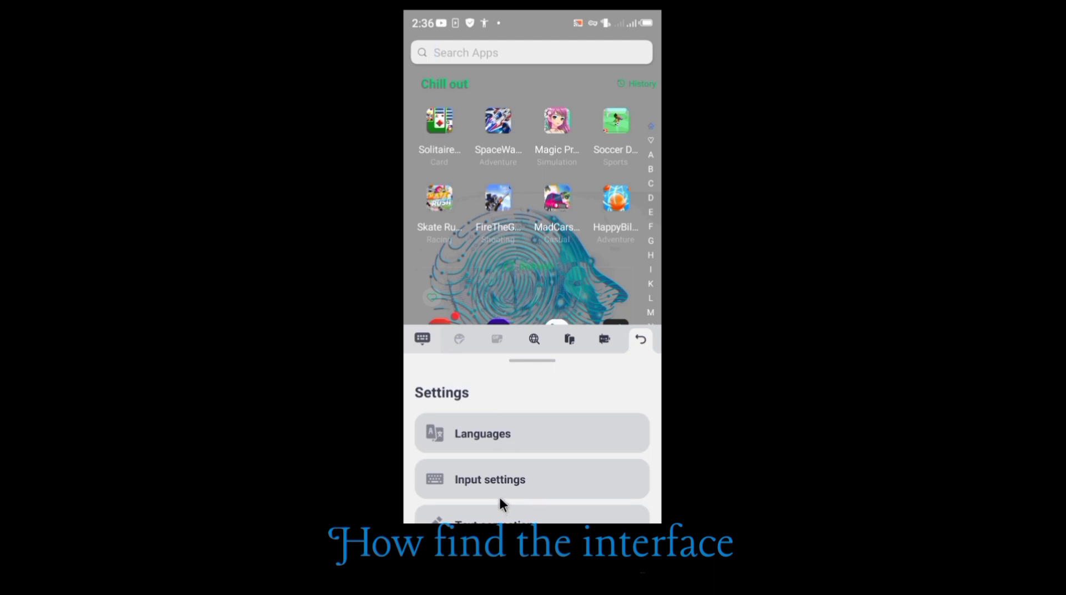
{"action": "scroll", "coordinate": [499, 498], "scroll_direction": "down", "scroll_amount": 3}
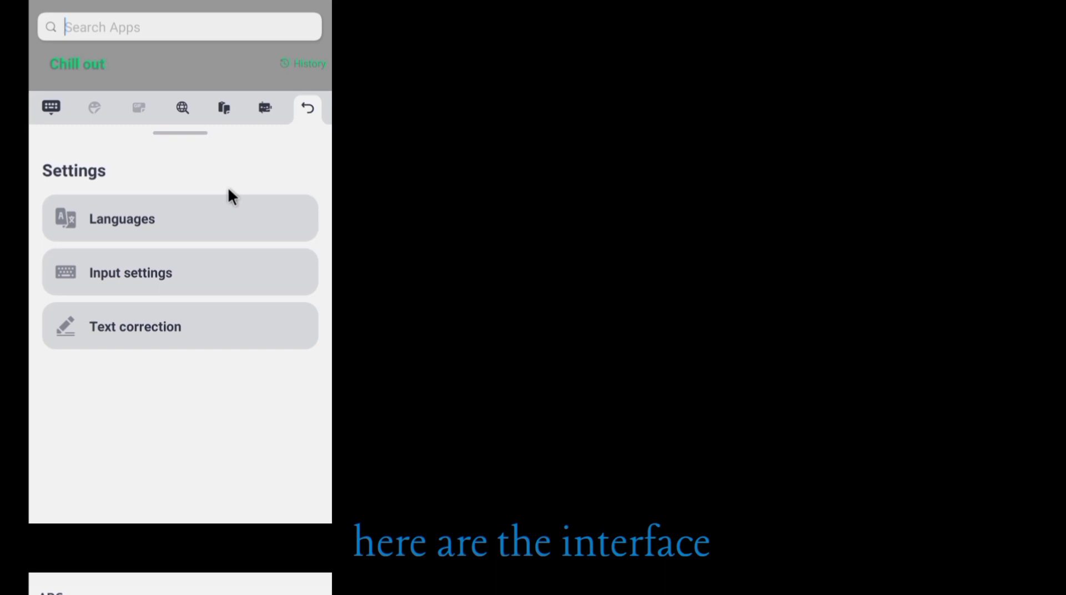
{"action": "left_click", "coordinate": [315, 293]}
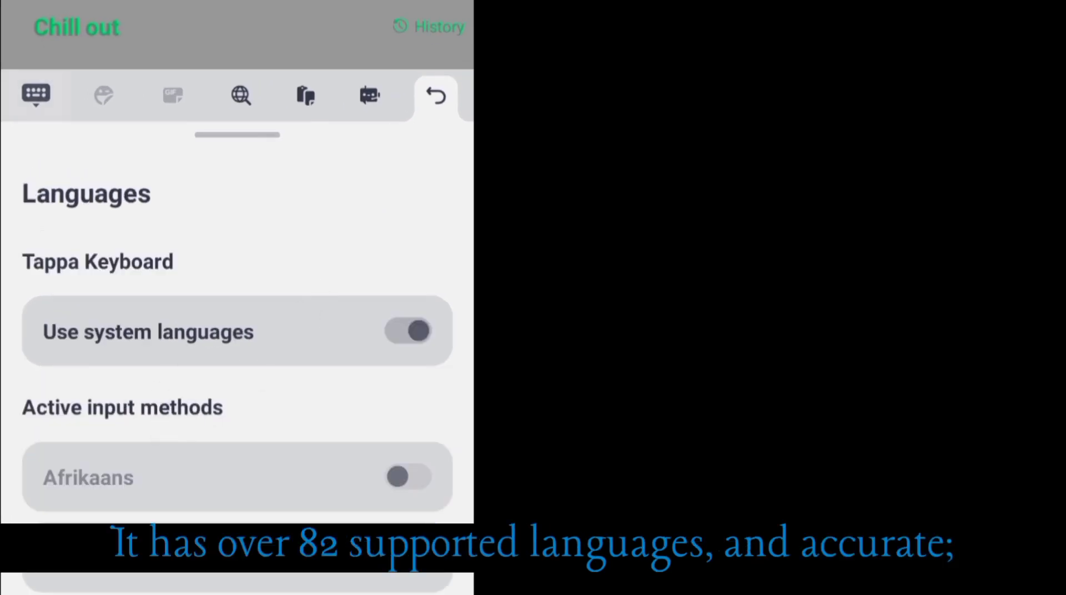
Step: Scroll the language list, then switch off Use system languages
{"action": "scroll", "coordinate": [205, 486], "scroll_direction": "down", "scroll_amount": 2}
{"action": "scroll", "coordinate": [224, 469], "scroll_direction": "down", "scroll_amount": 2}
{"action": "scroll", "coordinate": [283, 413], "scroll_direction": "down", "scroll_amount": 2}
{"action": "scroll", "coordinate": [282, 411], "scroll_direction": "down", "scroll_amount": 5}
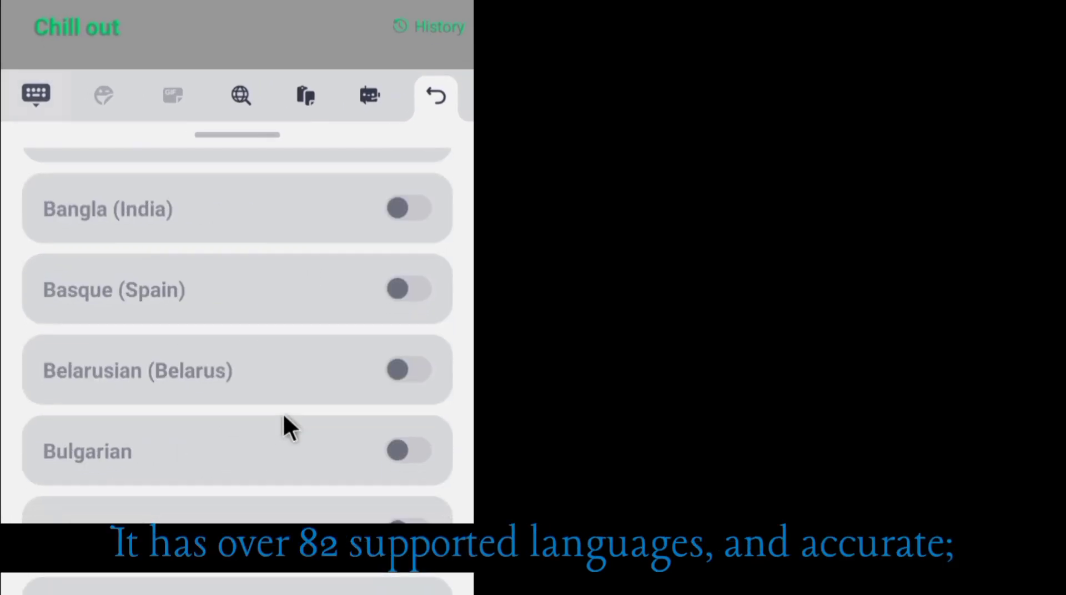
{"action": "scroll", "coordinate": [283, 413], "scroll_direction": "down", "scroll_amount": 10}
{"action": "scroll", "coordinate": [283, 412], "scroll_direction": "down", "scroll_amount": 10}
{"action": "scroll", "coordinate": [282, 412], "scroll_direction": "down", "scroll_amount": 5}
{"action": "scroll", "coordinate": [282, 412], "scroll_direction": "down", "scroll_amount": 5}
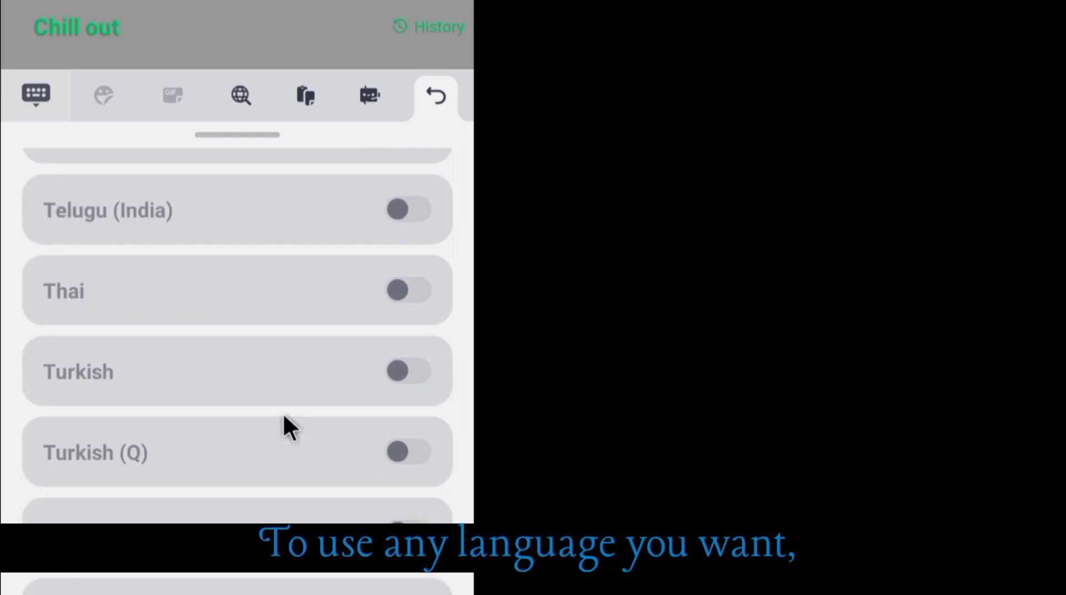
{"action": "scroll", "coordinate": [283, 412], "scroll_direction": "up", "scroll_amount": 3}
{"action": "scroll", "coordinate": [283, 412], "scroll_direction": "up", "scroll_amount": 15}
{"action": "scroll", "coordinate": [282, 412], "scroll_direction": "up", "scroll_amount": 10}
{"action": "scroll", "coordinate": [283, 416], "scroll_direction": "up", "scroll_amount": 10}
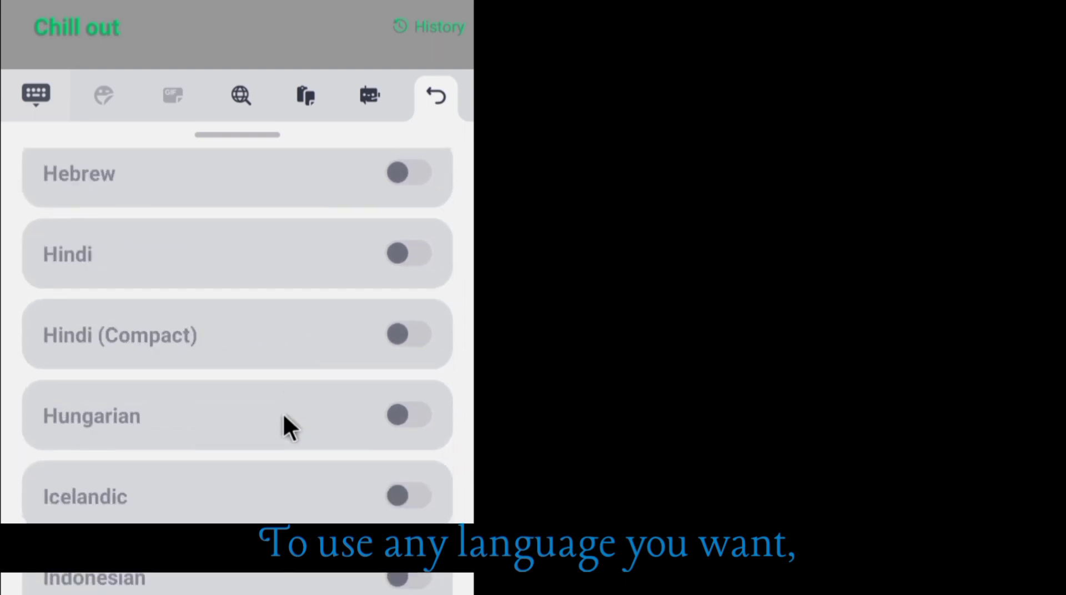
{"action": "scroll", "coordinate": [283, 415], "scroll_direction": "up", "scroll_amount": 10}
{"action": "scroll", "coordinate": [283, 416], "scroll_direction": "up", "scroll_amount": 10}
{"action": "scroll", "coordinate": [283, 415], "scroll_direction": "up", "scroll_amount": 5}
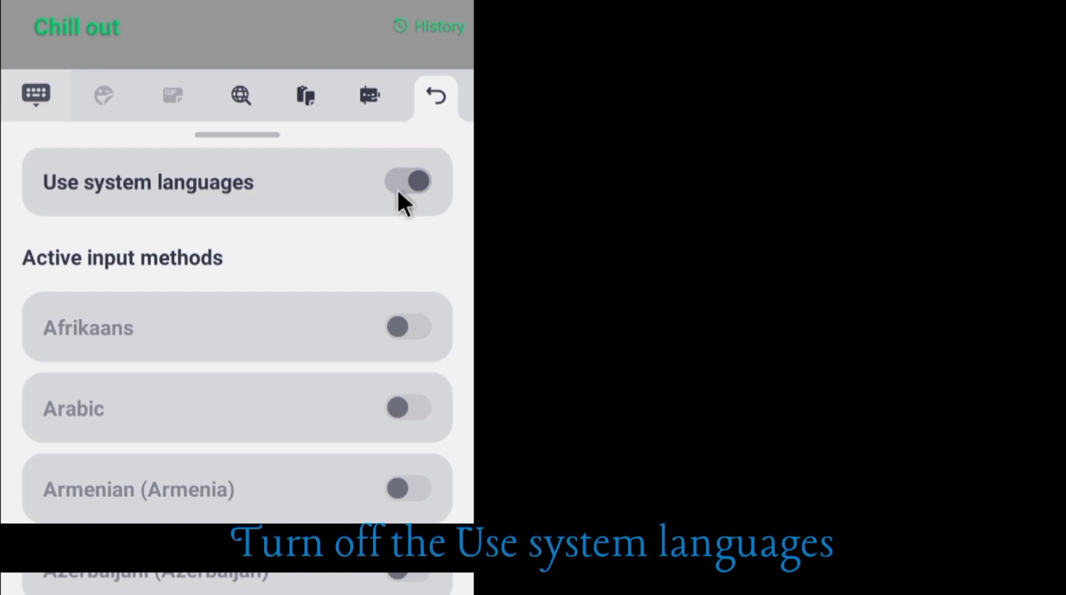
{"action": "scroll", "coordinate": [399, 190], "scroll_direction": "up", "scroll_amount": 3}
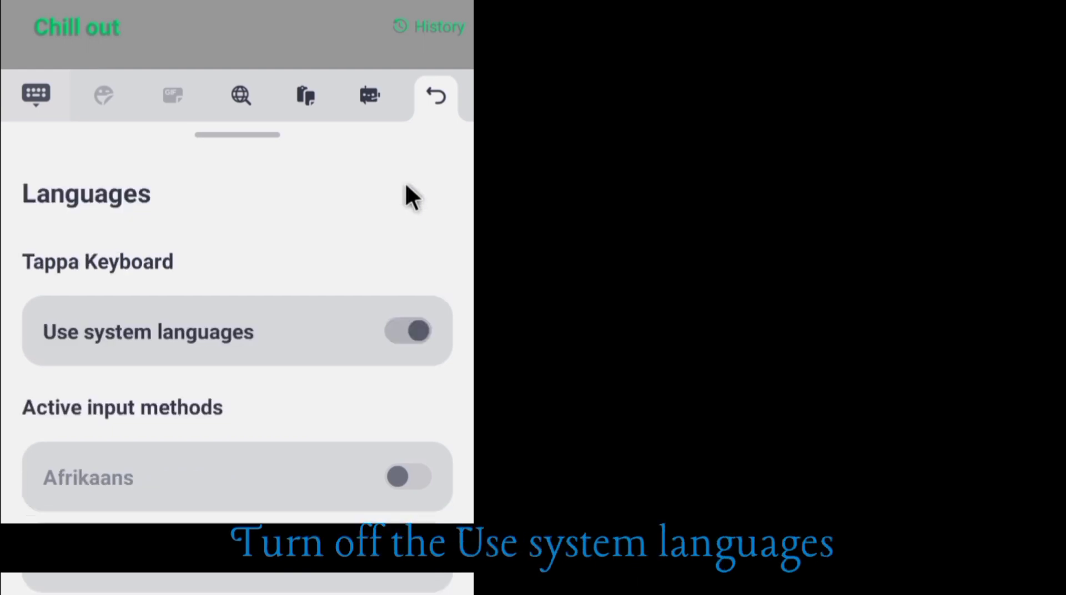
{"action": "left_click", "coordinate": [416, 334]}
{"action": "scroll", "coordinate": [124, 469], "scroll_direction": "down", "scroll_amount": 3}
{"action": "scroll", "coordinate": [134, 388], "scroll_direction": "down", "scroll_amount": 5}
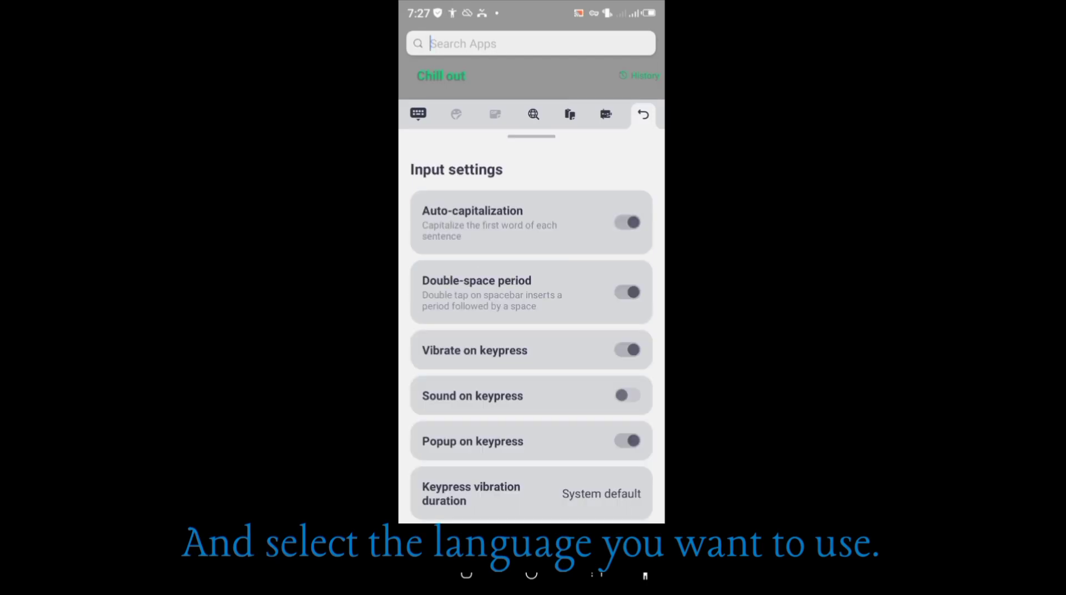
Step: Scroll through the input and keypress toggles in Input settings
{"action": "scroll", "coordinate": [532, 336], "scroll_direction": "down", "scroll_amount": 3}
{"action": "scroll", "coordinate": [532, 336], "scroll_direction": "down", "scroll_amount": 3}
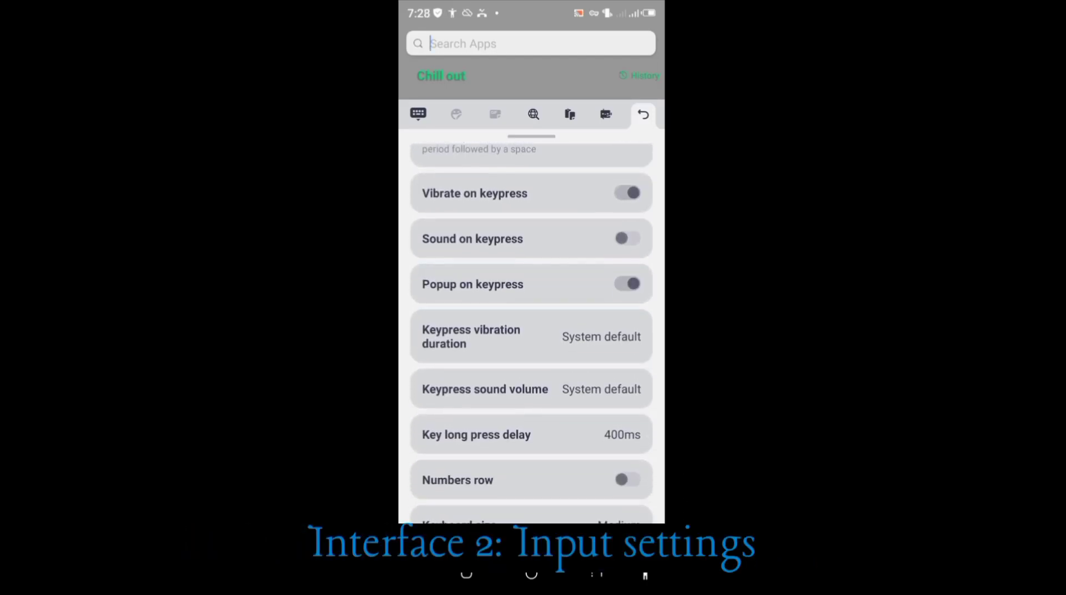
{"action": "scroll", "coordinate": [531, 333], "scroll_direction": "up", "scroll_amount": 3}
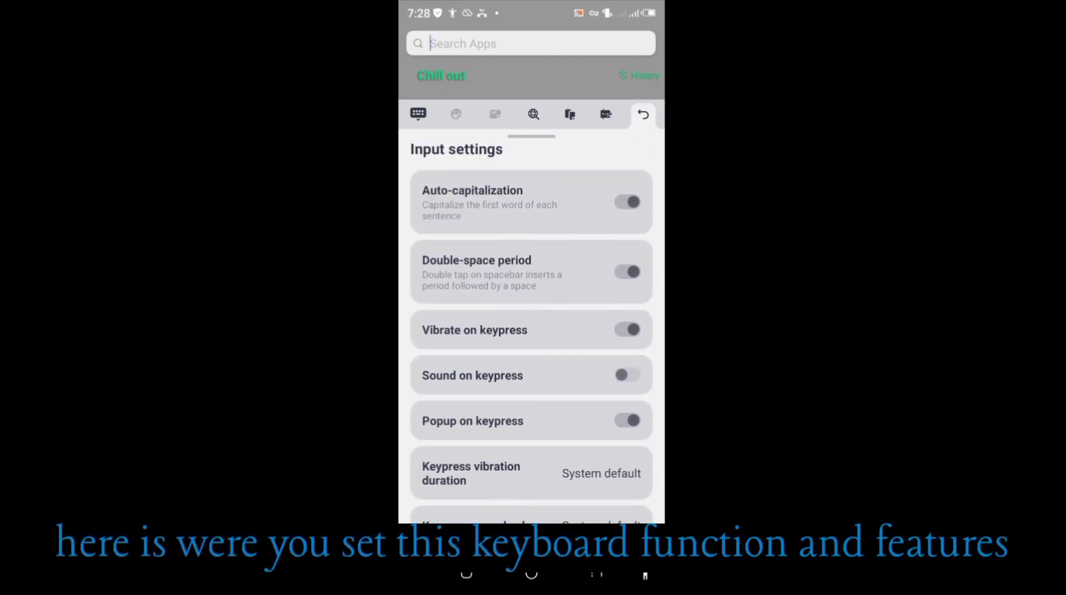
{"action": "scroll", "coordinate": [531, 333], "scroll_direction": "down", "scroll_amount": 1}
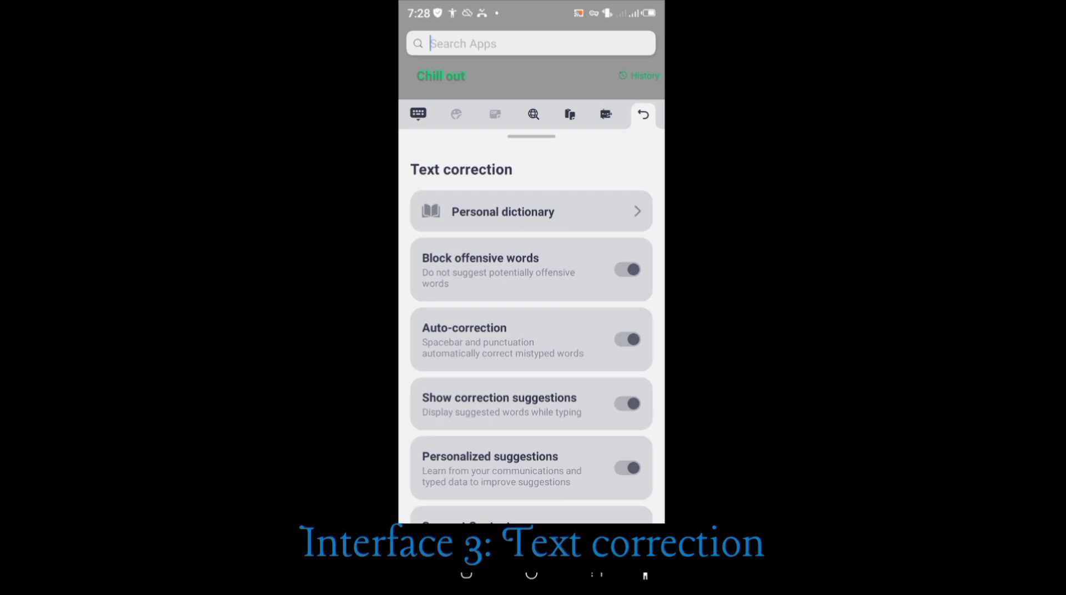
Step: Scroll up and down through the Text correction options
{"action": "scroll", "coordinate": [532, 333], "scroll_direction": "down", "scroll_amount": 1}
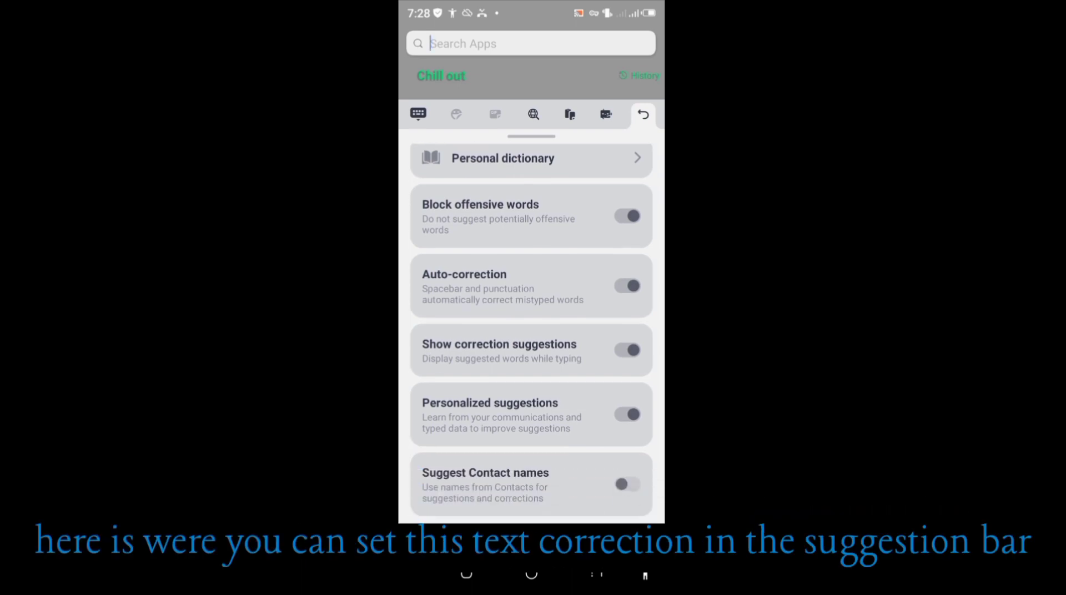
{"action": "scroll", "coordinate": [531, 333], "scroll_direction": "up", "scroll_amount": 1}
{"action": "scroll", "coordinate": [531, 333], "scroll_direction": "up", "scroll_amount": 1}
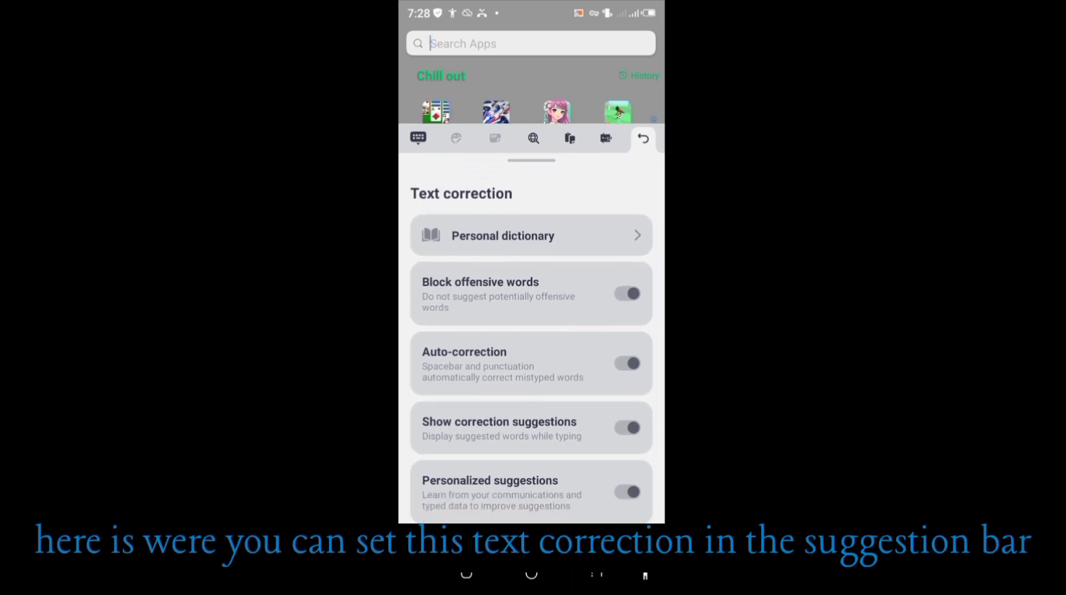
{"action": "scroll", "coordinate": [531, 334], "scroll_direction": "down", "scroll_amount": 1}
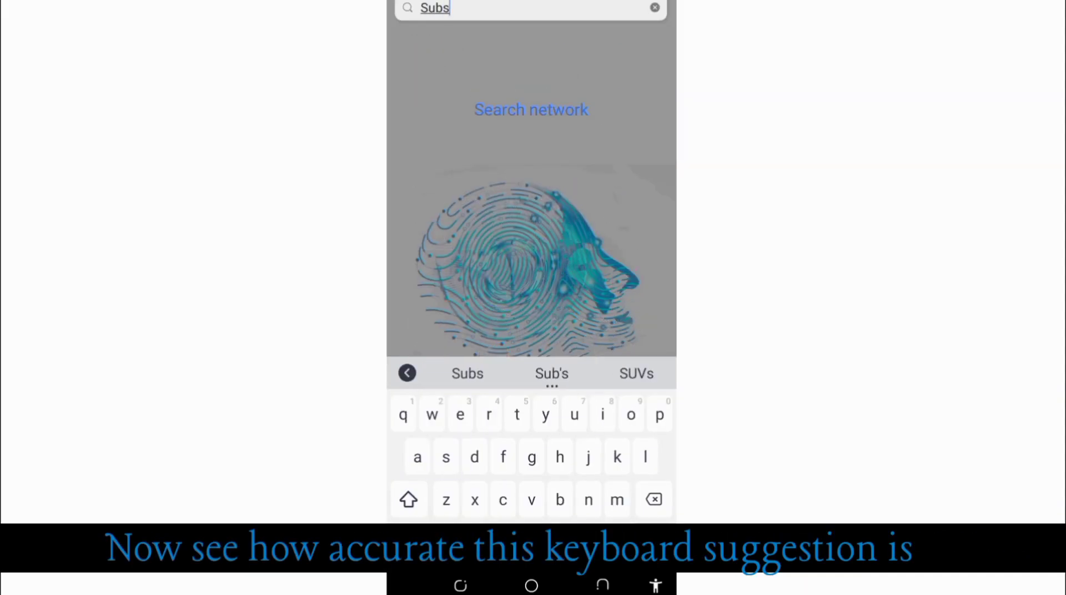
Step: Fix the typo, then build 'Subscribe To My Channel For M' using suggested words
{"action": "key", "text": "BackSpace"}
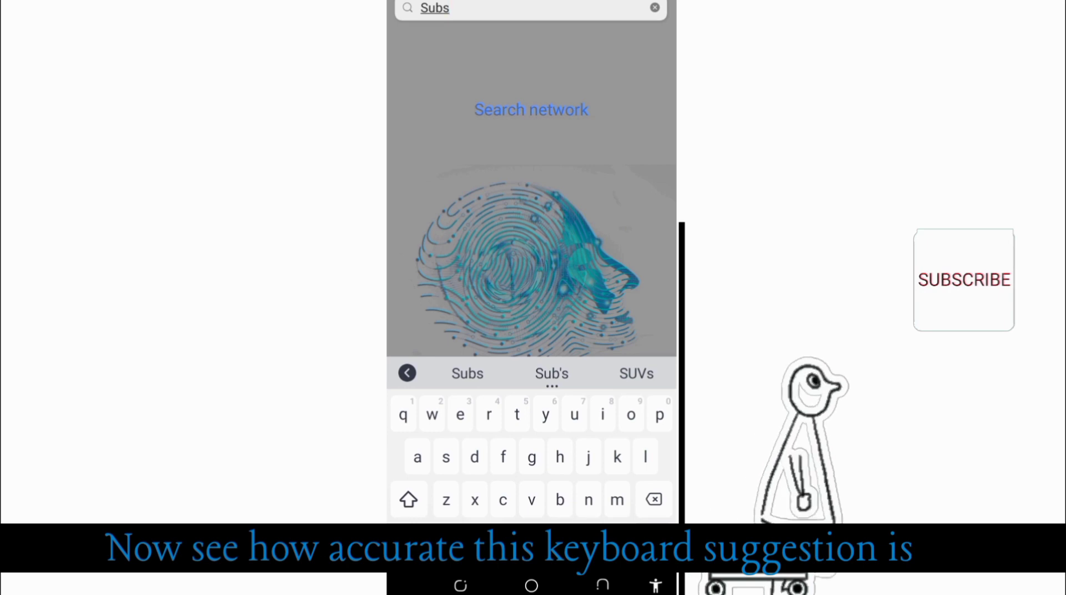
{"action": "type", "text": "sc"}
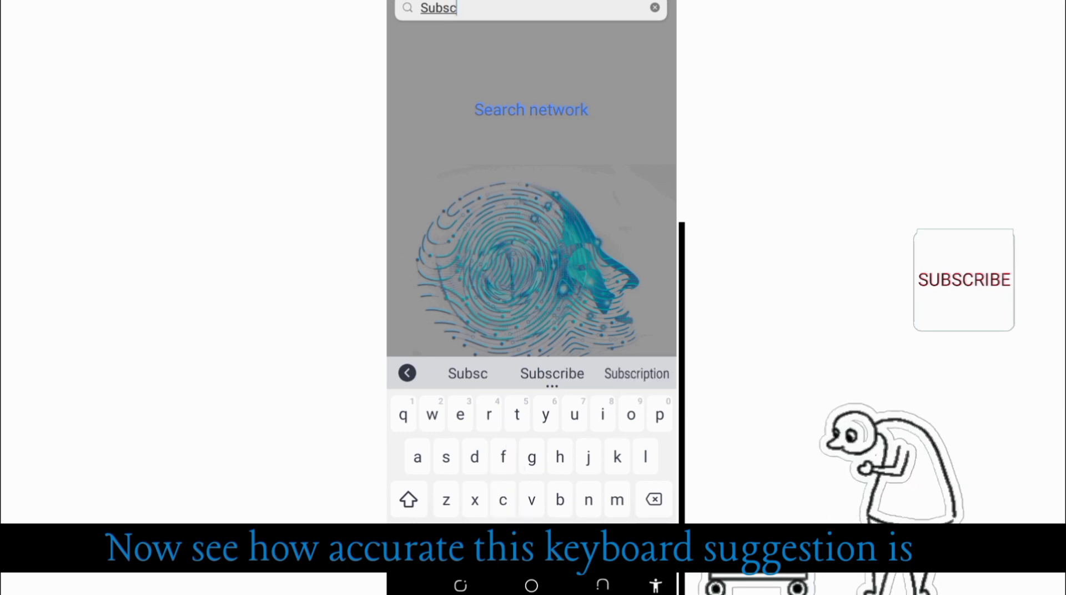
{"action": "left_click", "coordinate": [552, 373]}
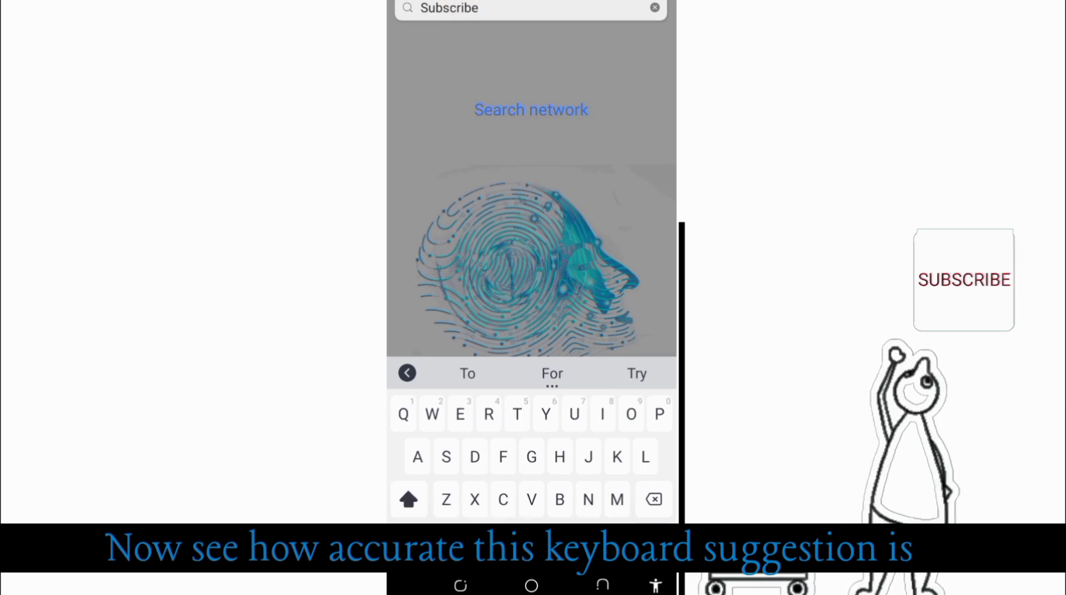
{"action": "left_click", "coordinate": [467, 374]}
{"action": "type", "text": "M"}
{"action": "left_click", "coordinate": [636, 373]}
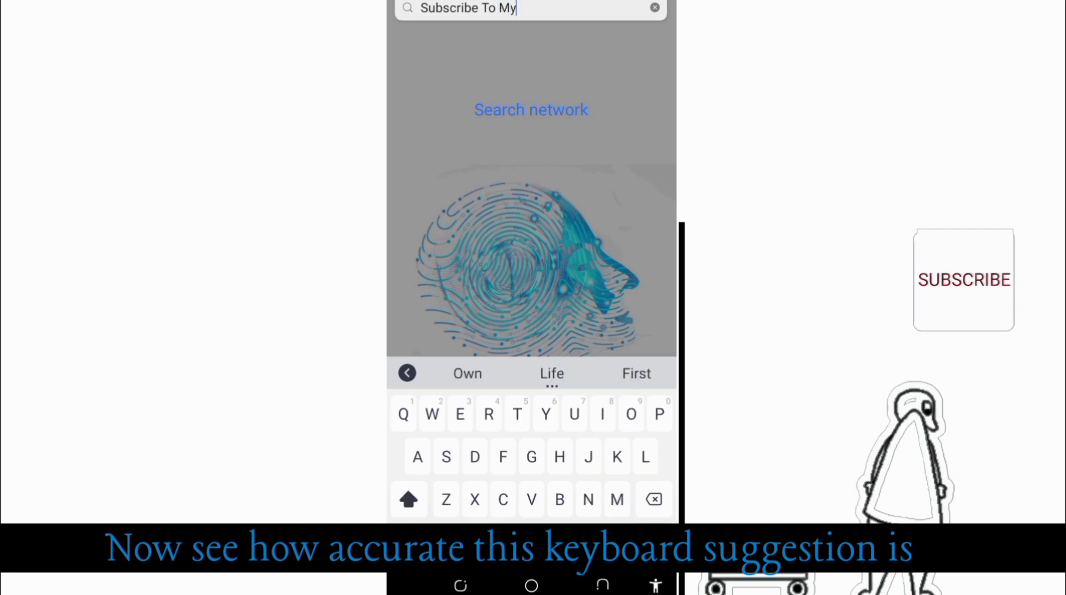
{"action": "type", "text": "Ch"}
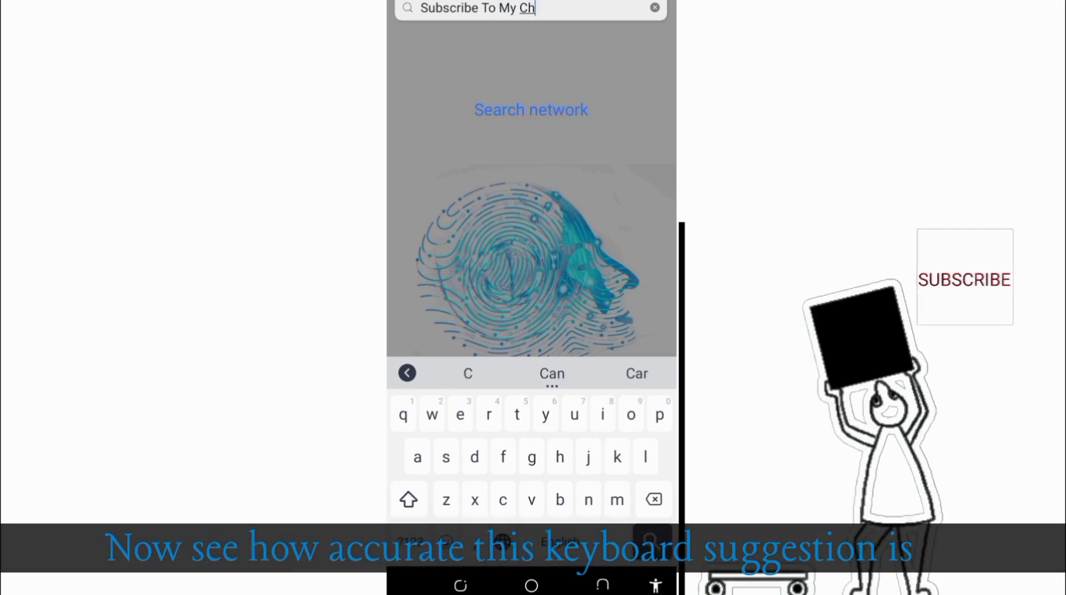
{"action": "type", "text": "an"}
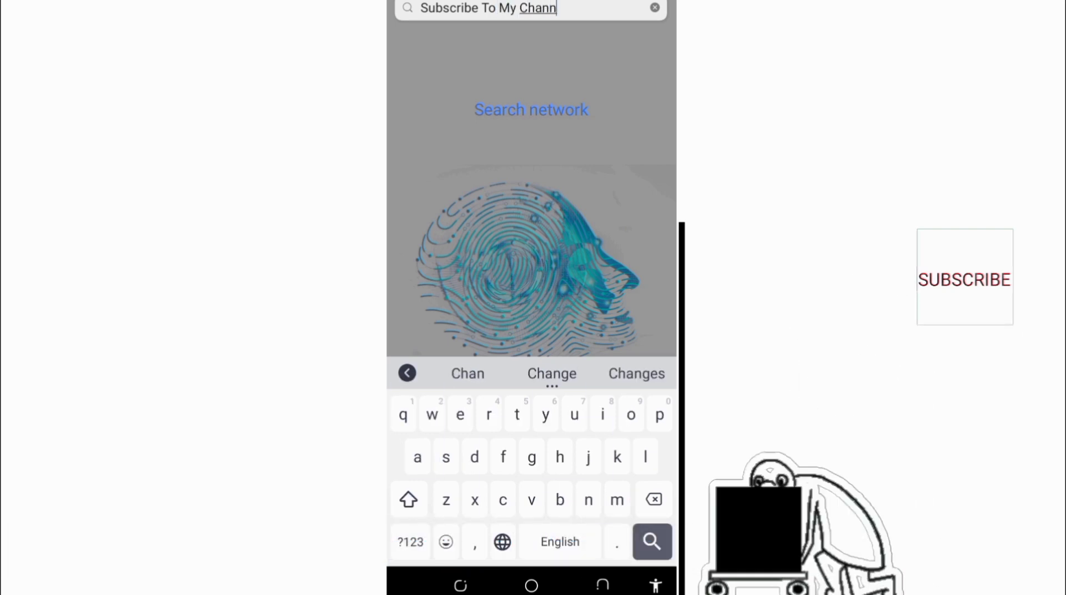
{"action": "type", "text": "n"}
{"action": "left_click", "coordinate": [552, 373]}
{"action": "left_click", "coordinate": [636, 373]}
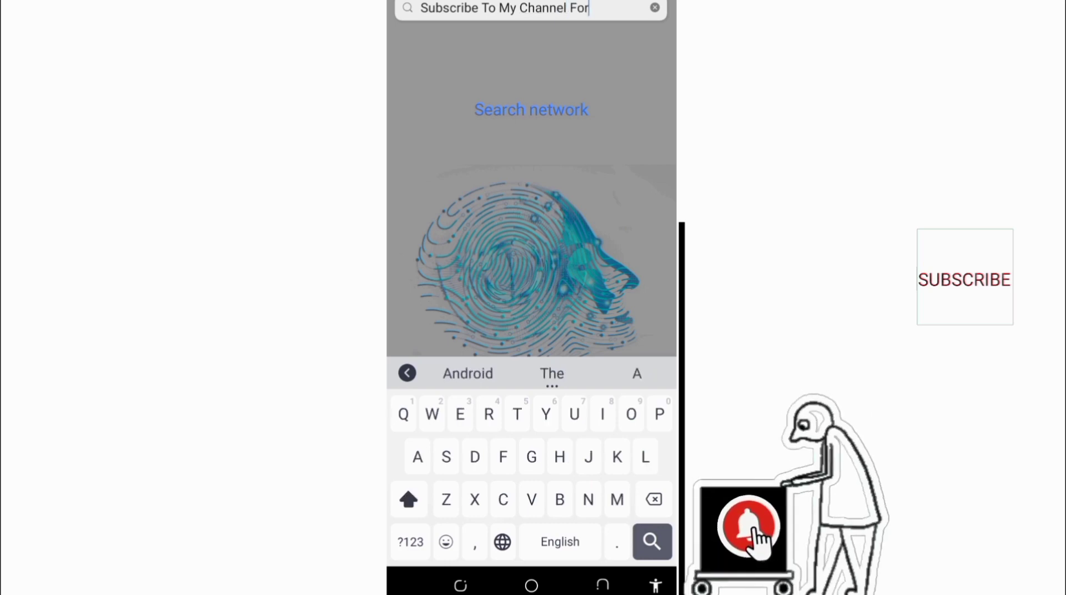
{"action": "type", "text": " Mo"}
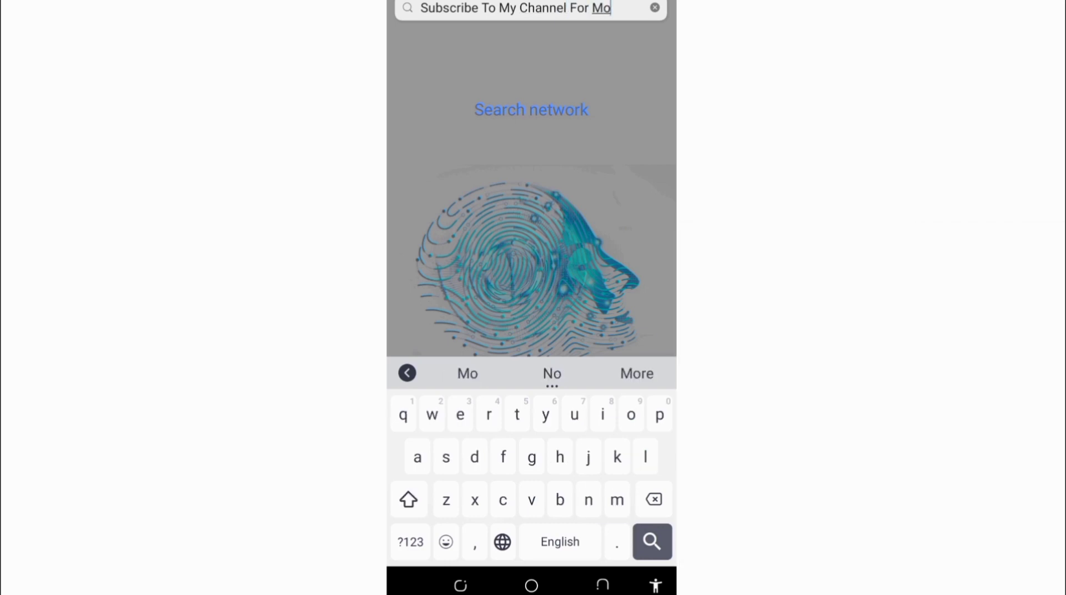